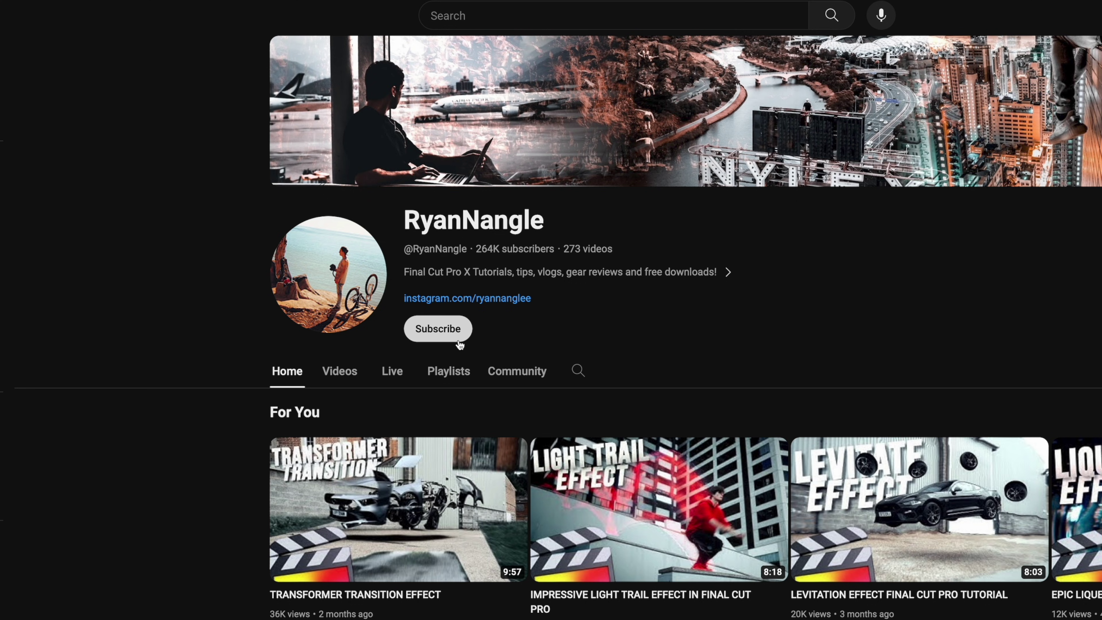
Subscribe to the Final Cut Pro X tutorials channel with the Subscribe button under its name
left_click(457, 340)
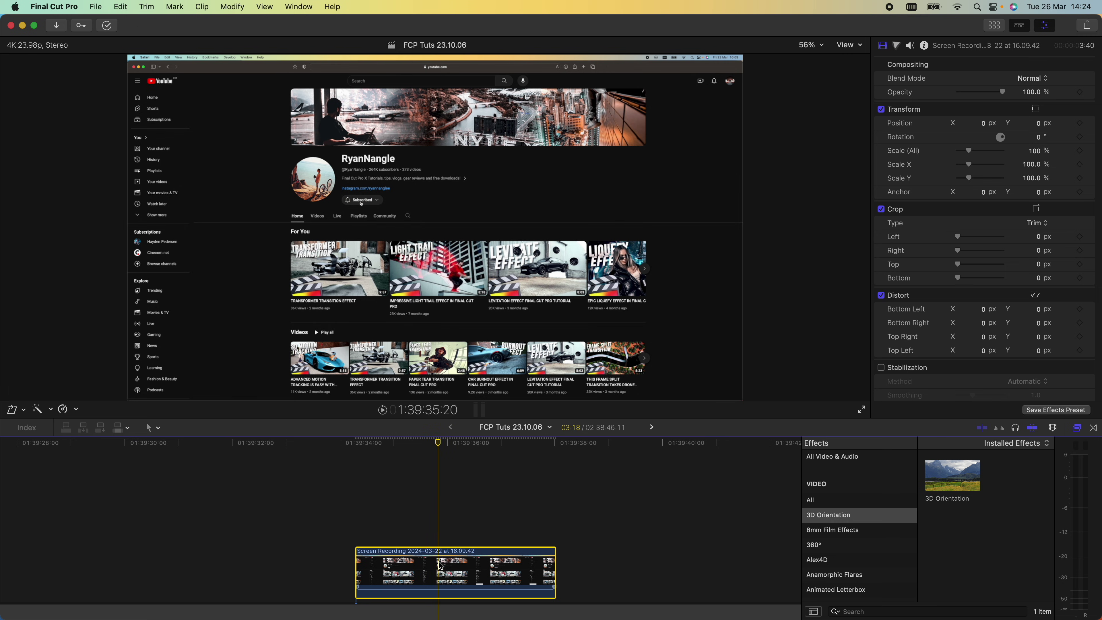
Switch the viewer's transform mode to Distort and nudge the clip's bottom-left corner a few pixels
scroll(441, 565, "down", 2)
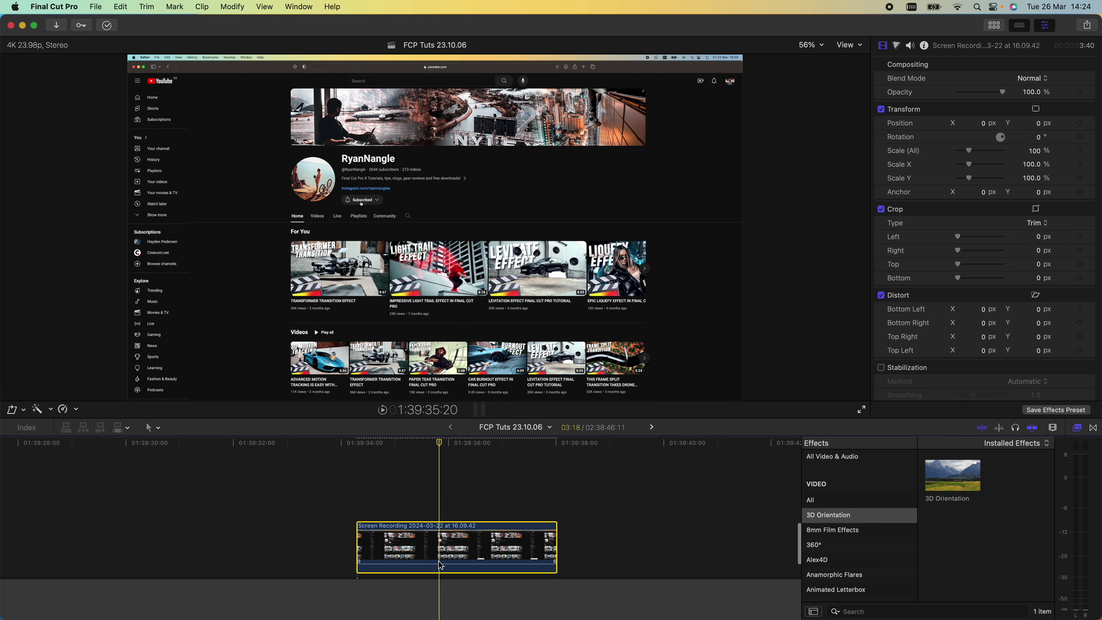
left_click(18, 414)
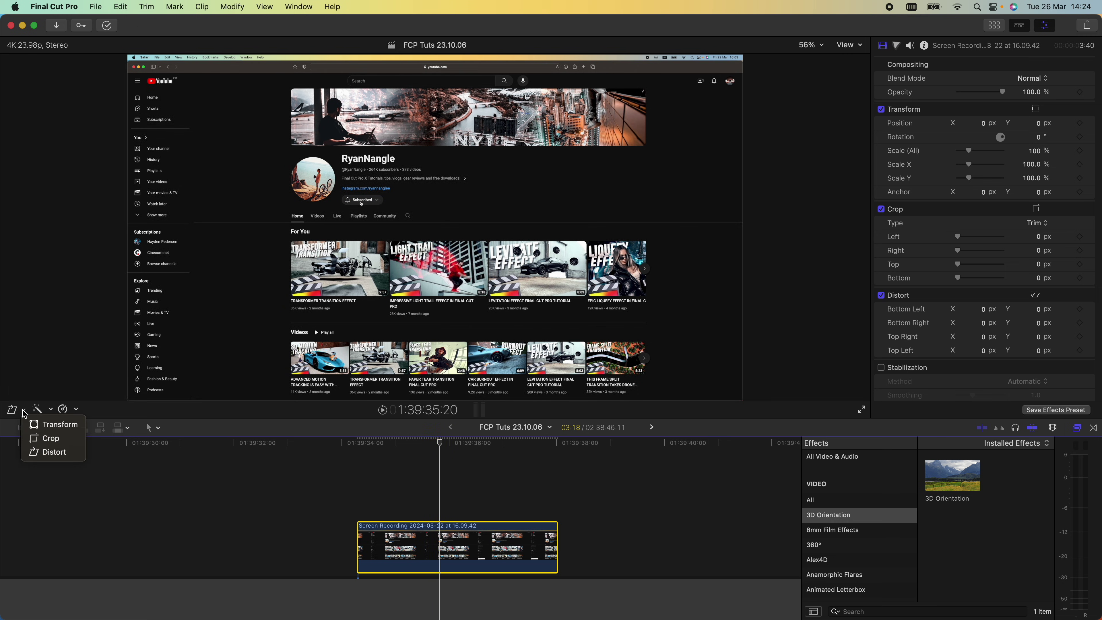
left_click(42, 452)
mouse_move(128, 398)
left_mouse_down()
mouse_move(290, 285)
mouse_move(287, 305)
mouse_move(308, 339)
mouse_move(451, 376)
mouse_move(172, 239)
mouse_move(151, 162)
mouse_move(127, 399)
left_mouse_up()
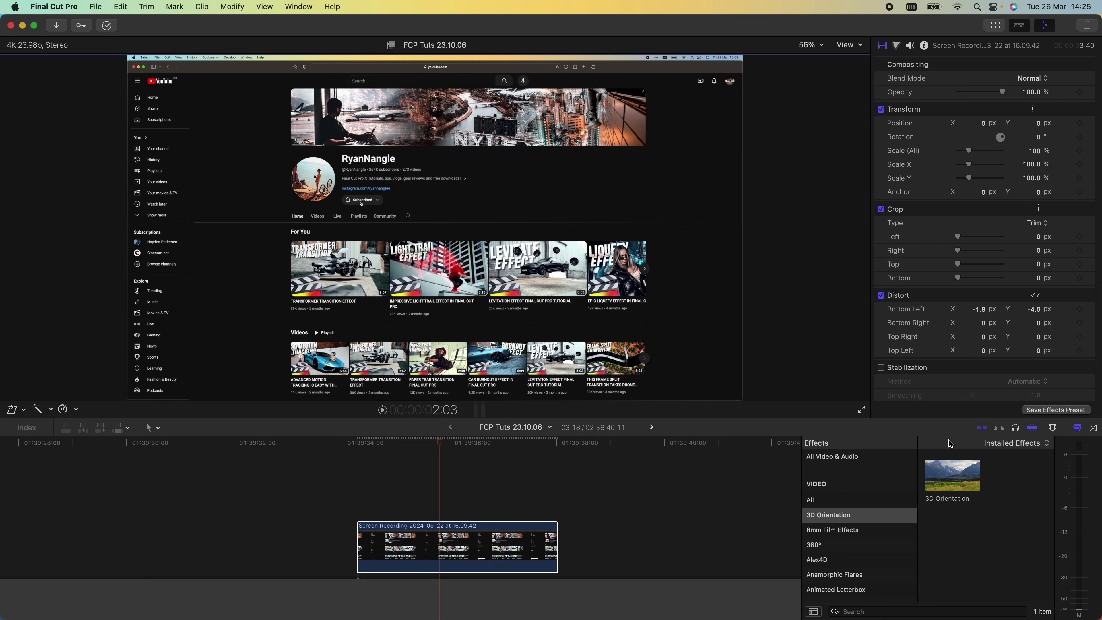
Apply 3D Orientation to the clip, trial an X tilt, and return to the clip start
left_click_drag(948, 475, 447, 545)
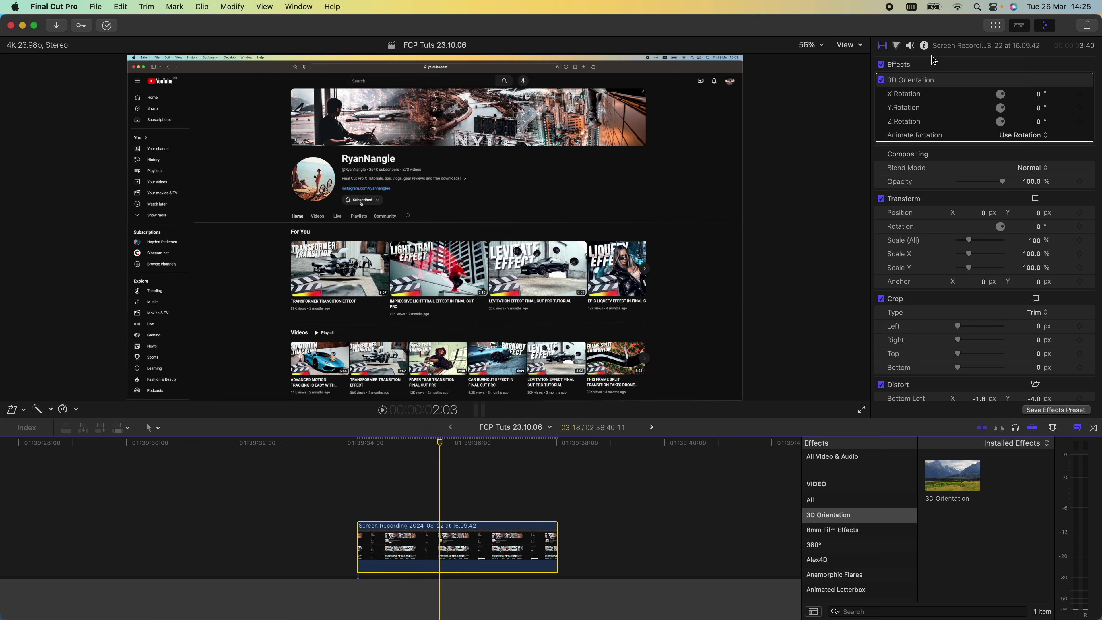
left_click_drag(1037, 94, 1038, 94)
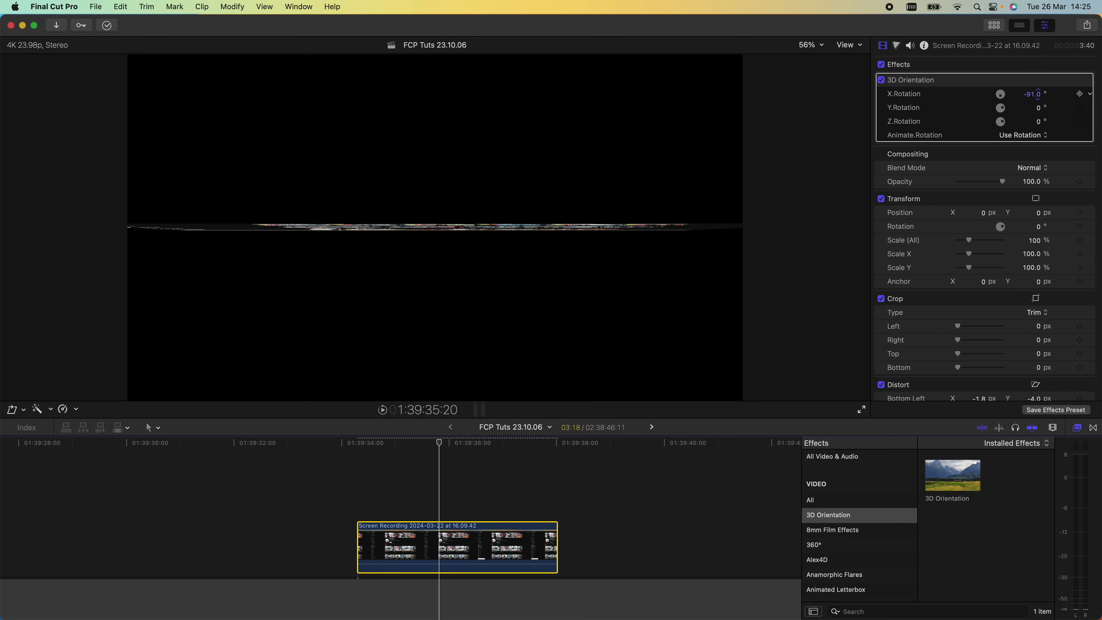
left_click_drag(364, 443, 356, 443)
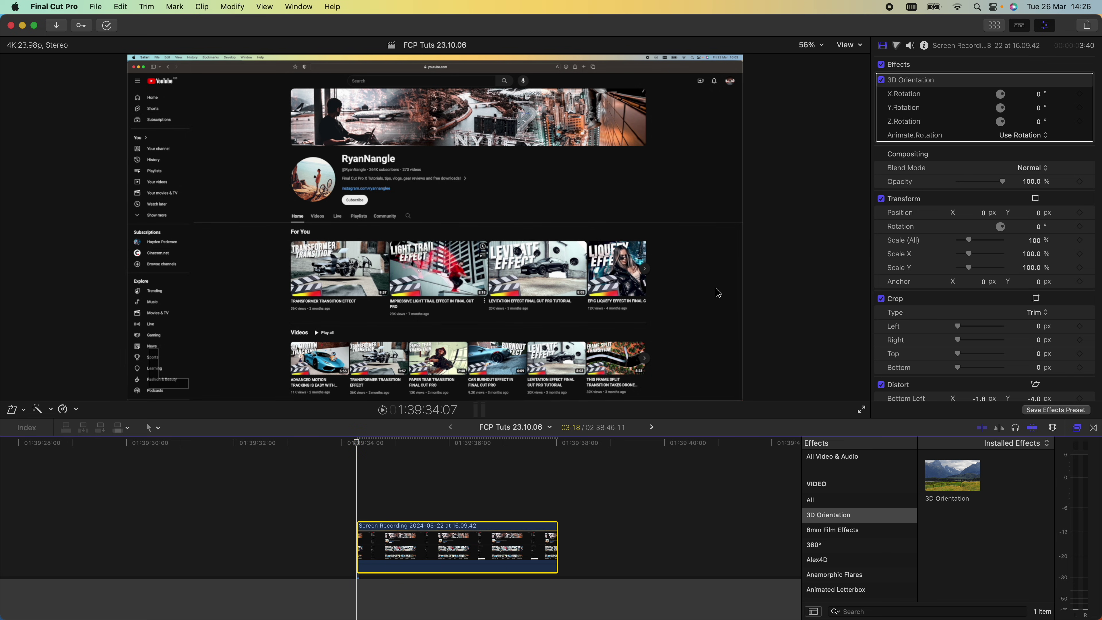
At the clip start, keyframe the rotation with a −11° X tilt and 25.7° Y turn
left_click(1080, 109)
left_click_drag(1038, 94, 1038, 94)
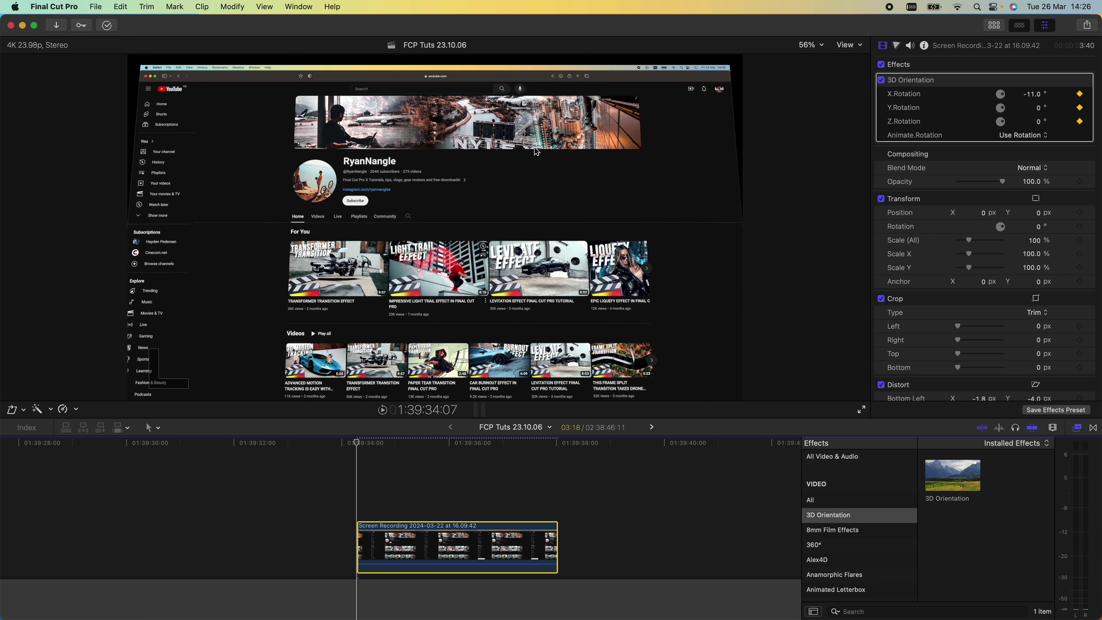
left_click_drag(1039, 108, 1037, 107)
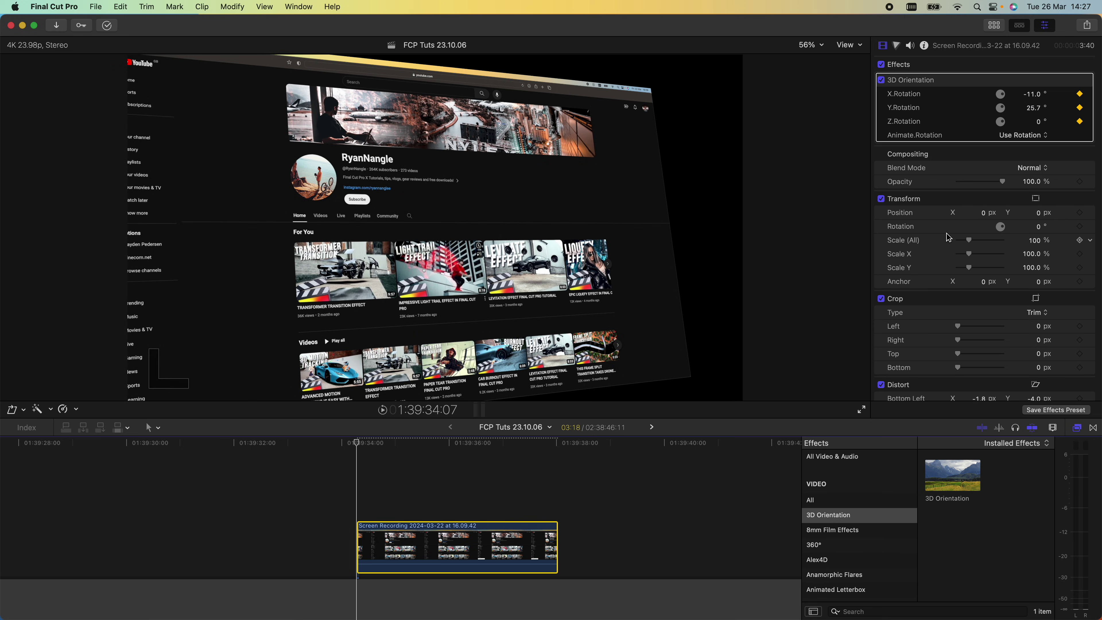
Keyframe a 197% starting scale and shift the position to 623.8, −308.7 px
left_click(1080, 240)
left_click_drag(971, 243, 989, 216)
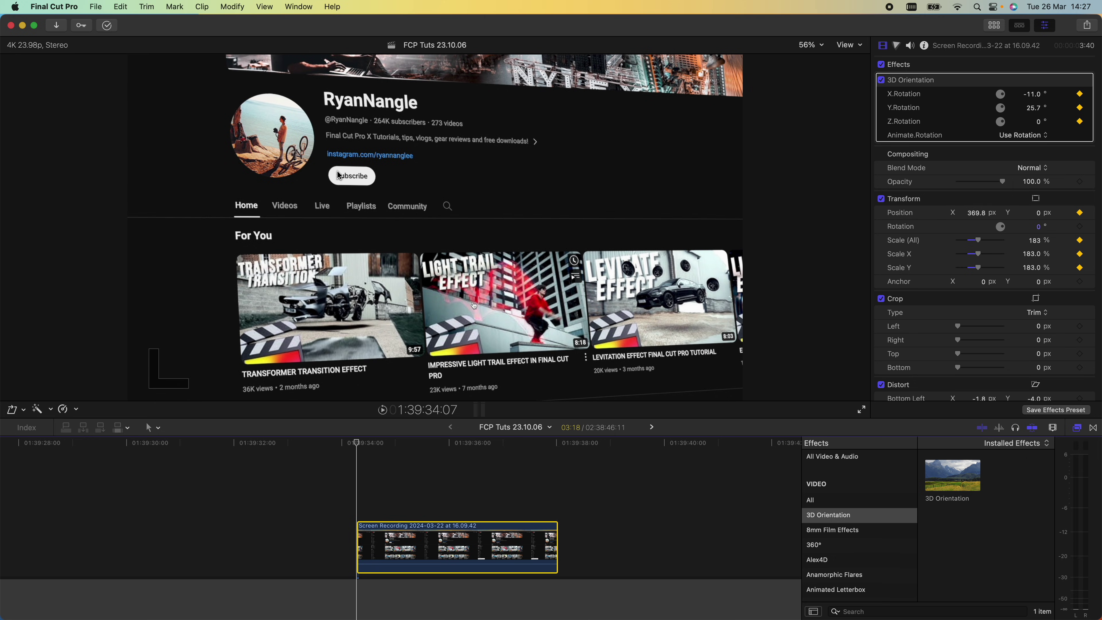
left_click_drag(1044, 219, 1044, 258)
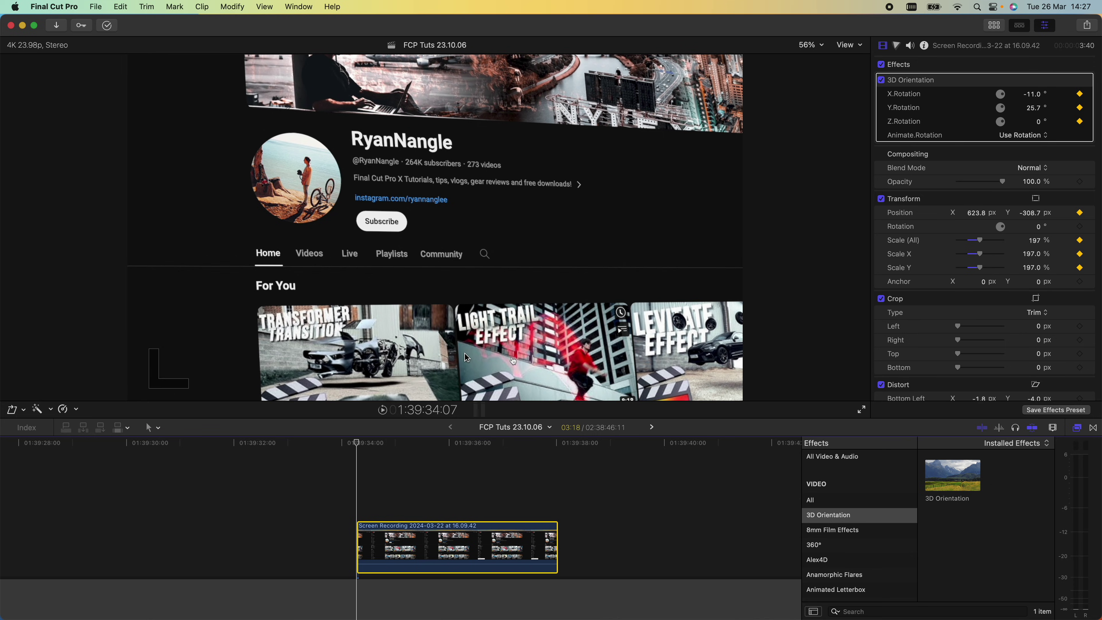
left_click_drag(417, 445, 555, 447)
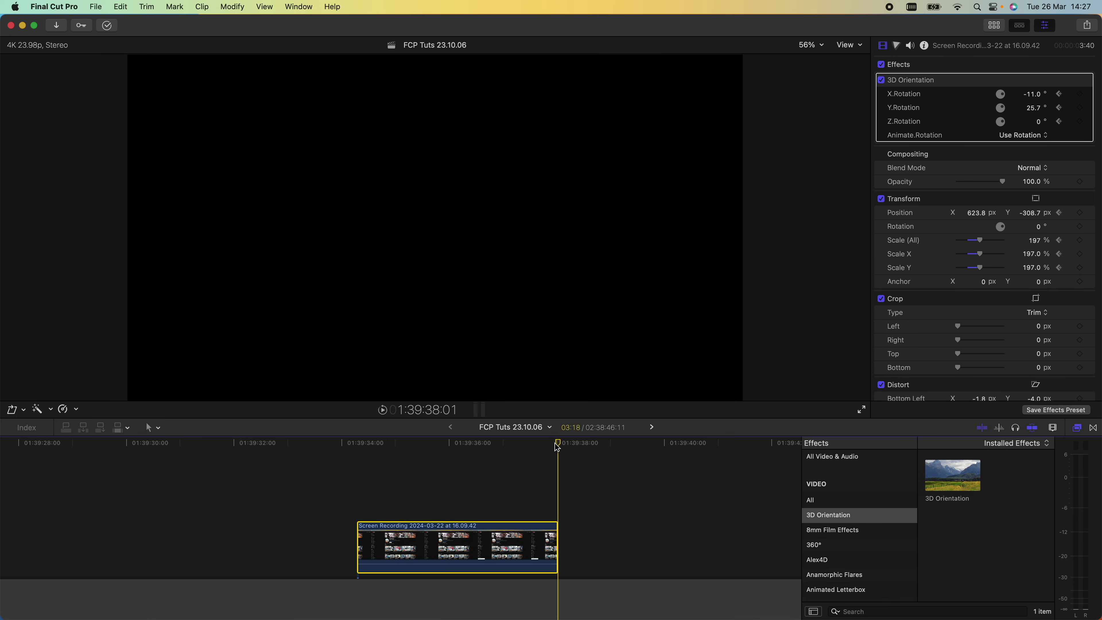
On the clip's last frame, set the end to a −28.7° Y turn at 226% scale, nudged down
key("Left")
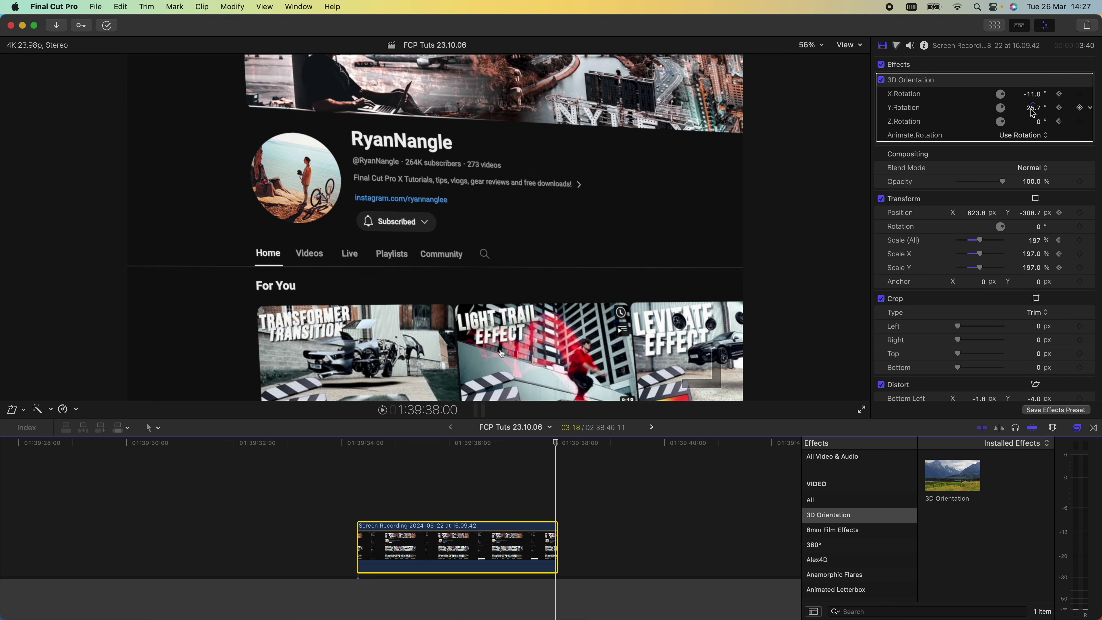
mouse_move(1034, 112)
left_mouse_down()
mouse_move(1008, 112)
mouse_move(1039, 108)
left_mouse_up()
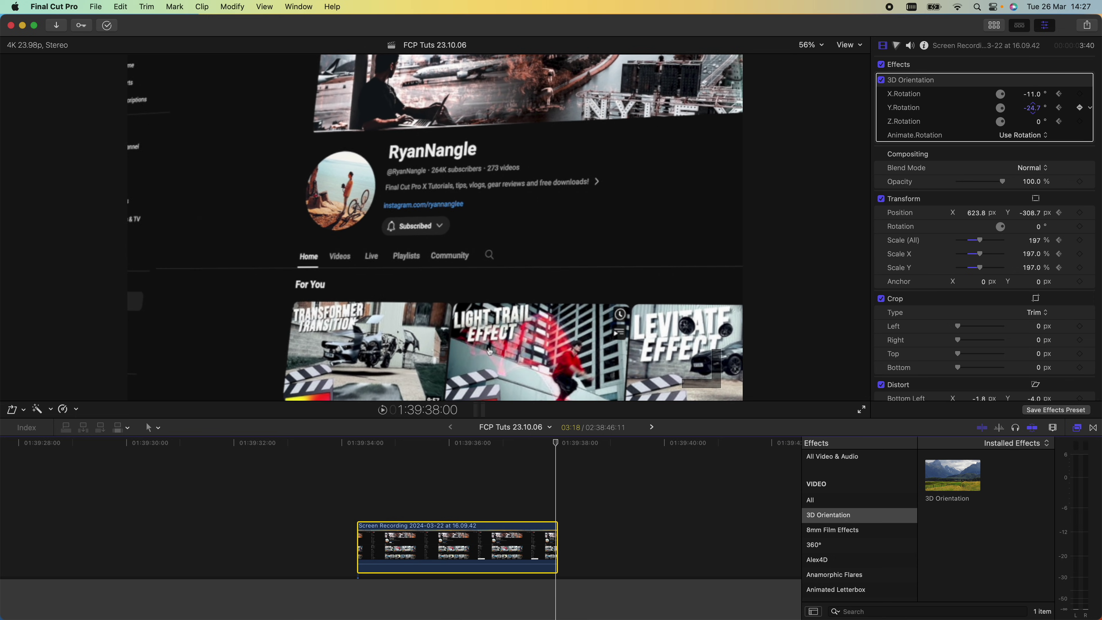
left_click_drag(984, 246, 977, 212)
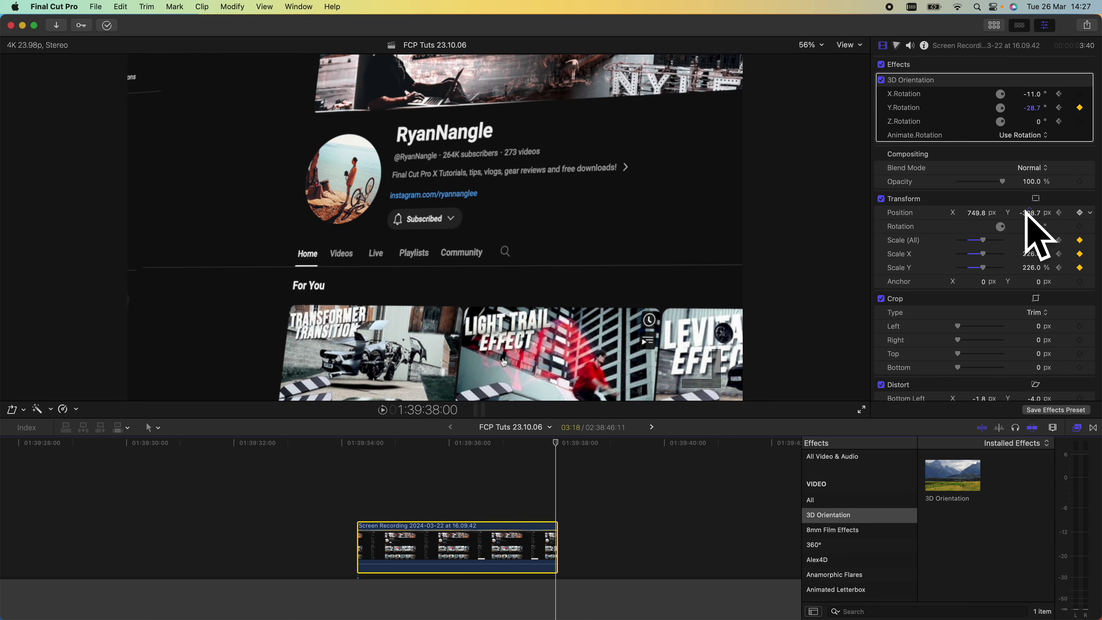
left_click_drag(1029, 212, 1030, 213)
Replay the move, then shift the start position right to 746.8, −482.0 px and increase the Y turn
key("j")
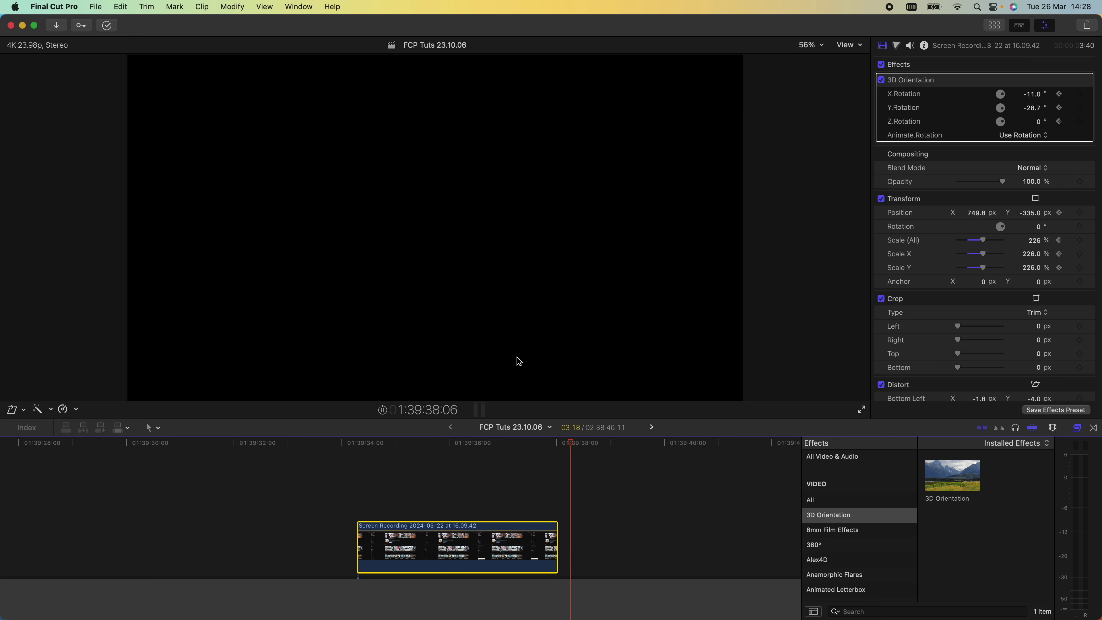
key("Up")
left_click_drag(975, 216, 998, 216)
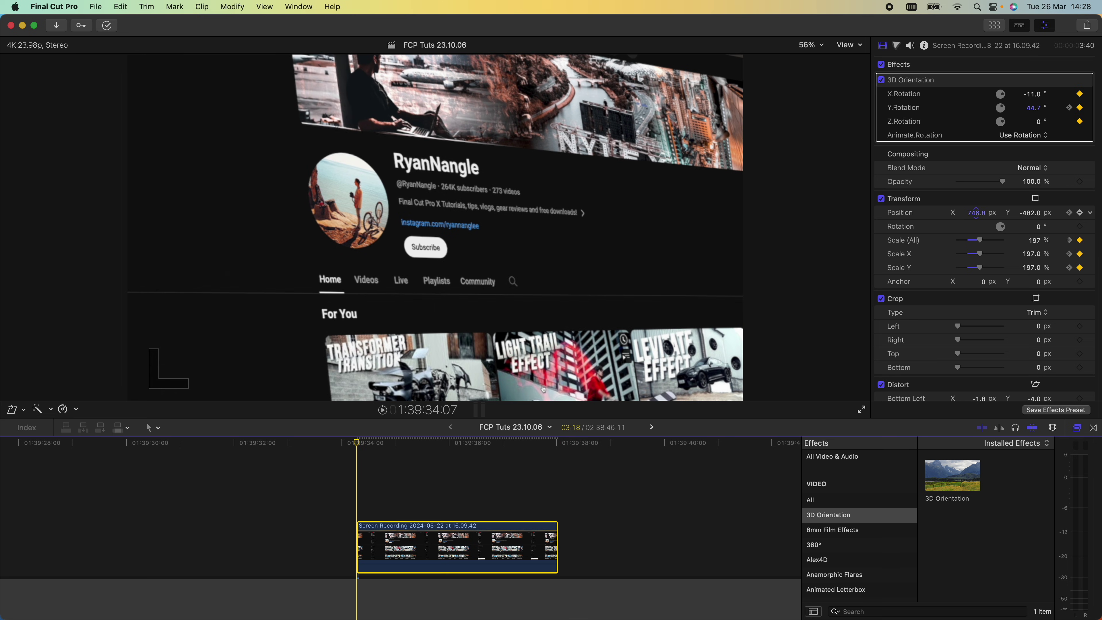
left_click_drag(1040, 113, 1047, 113)
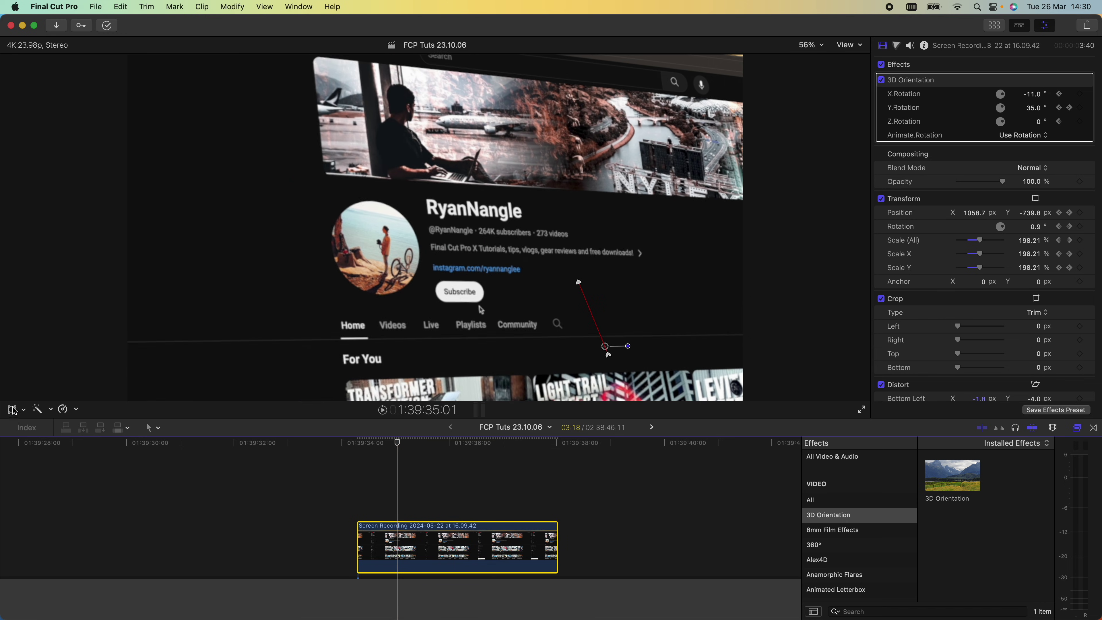
Make the clip's on-screen motion path point linear and finish the on-screen adjustment
left_click(251, 325)
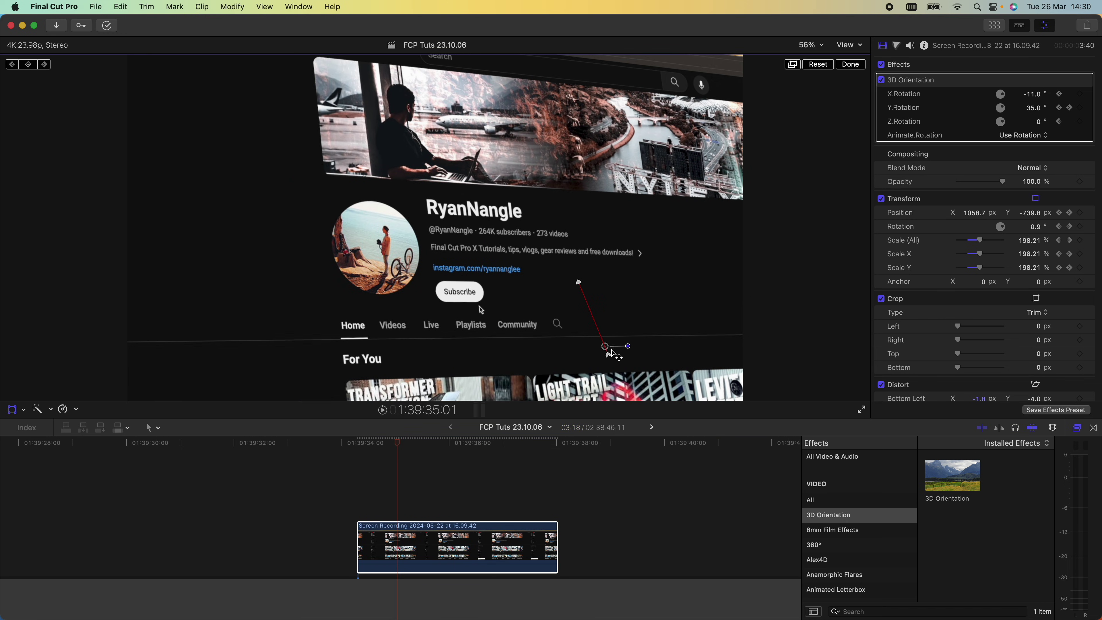
right_click(580, 285)
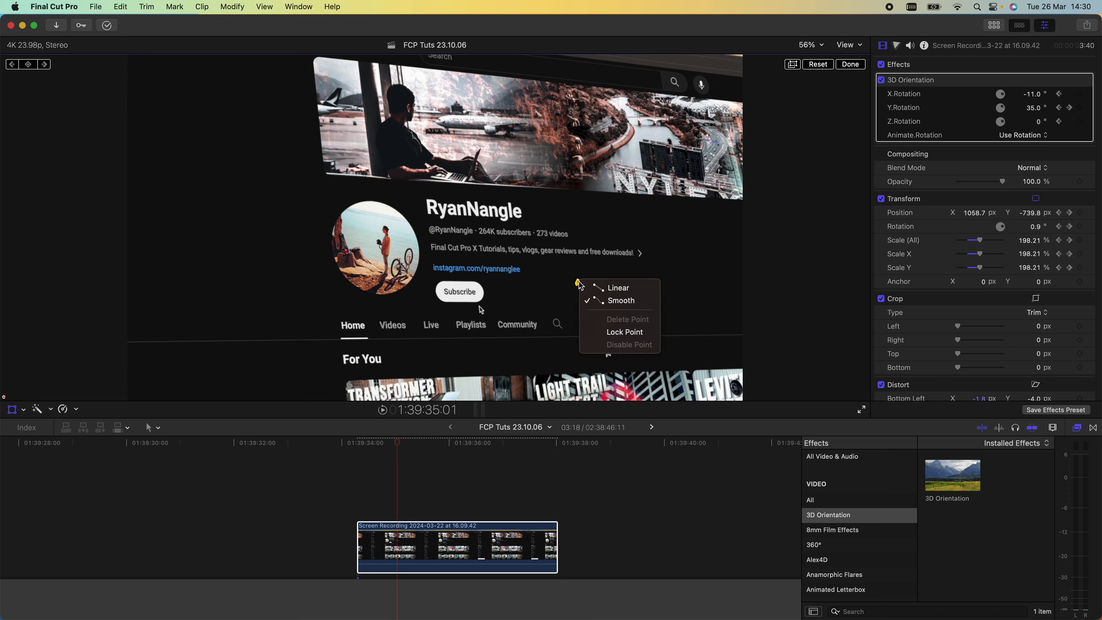
left_click(623, 288)
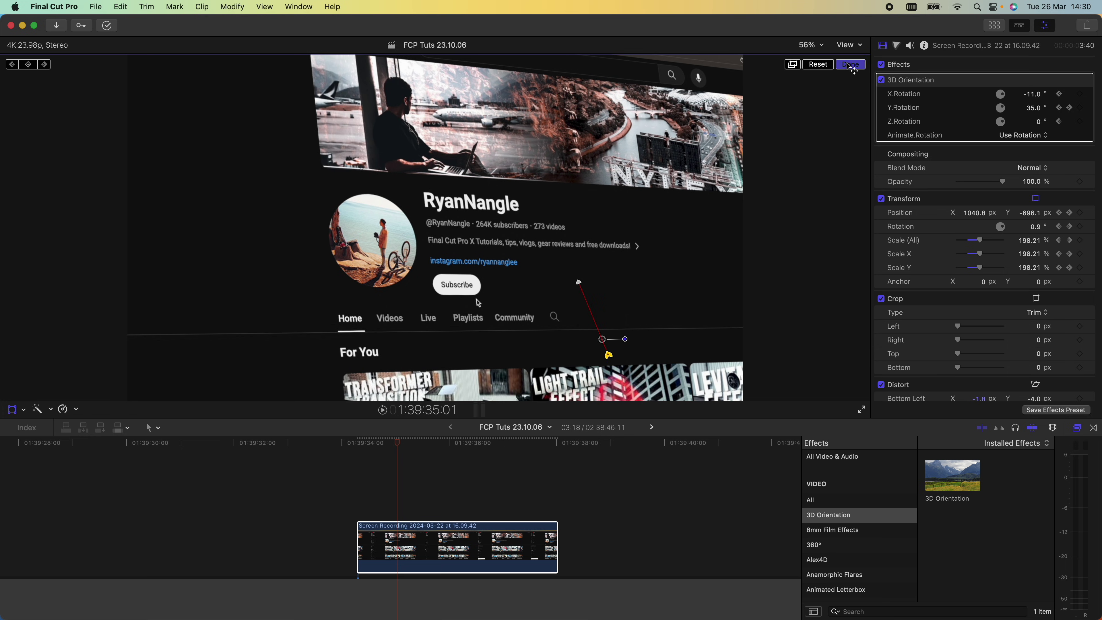
left_click(851, 64)
left_click(576, 474)
Play the 3D tilt-and-zoom animation forward, backward with J, and forward again with L
key("space")
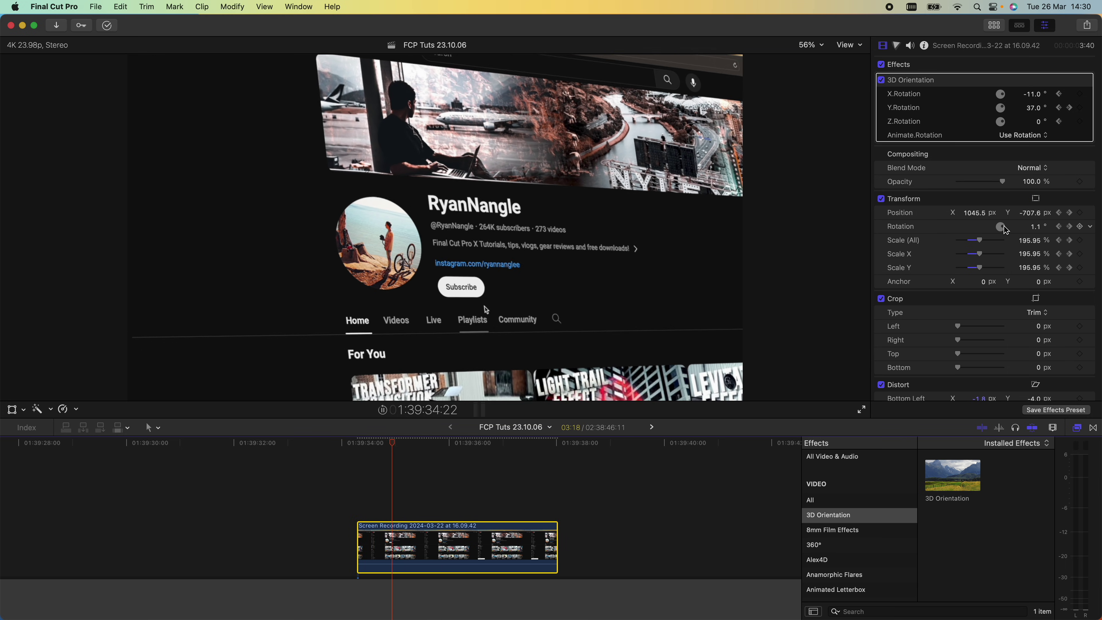
key("j")
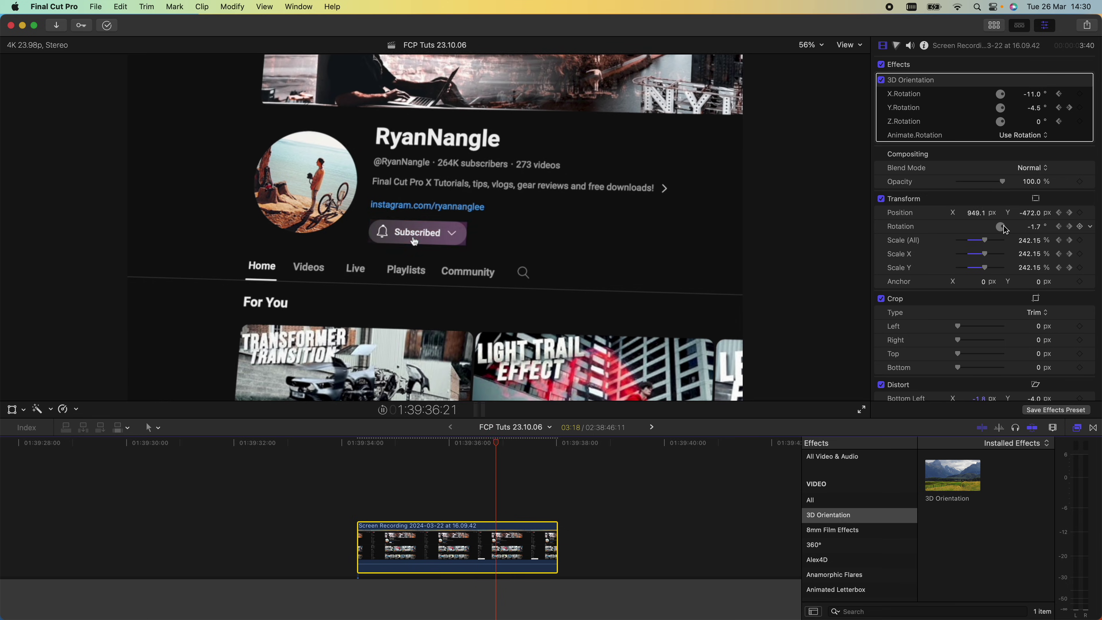
key("l")
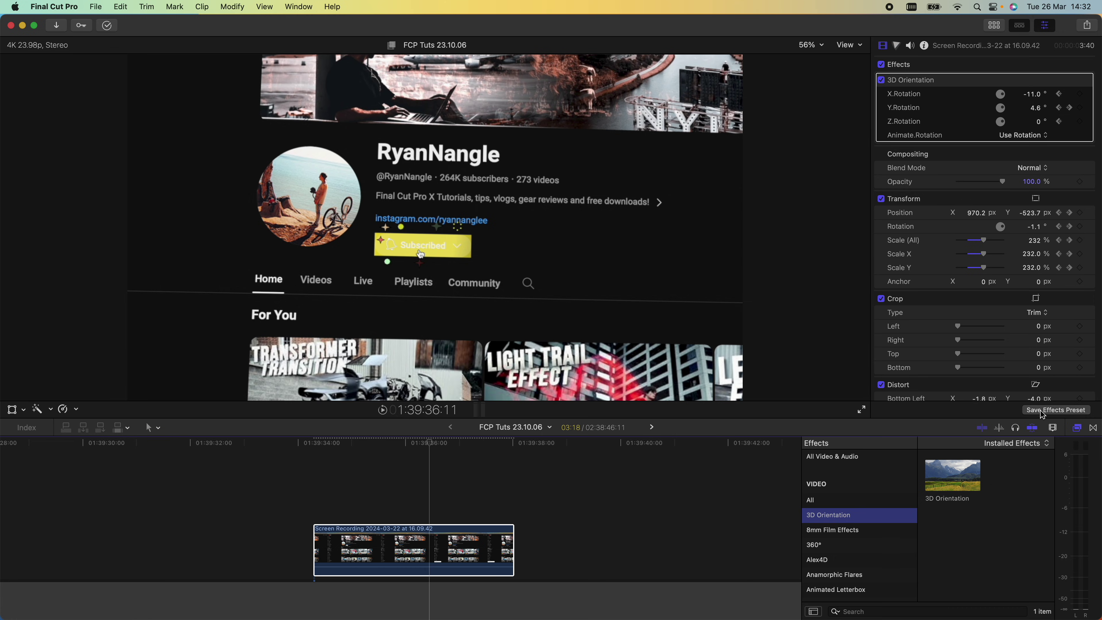
Save only the 3D Orientation effect as preset '3D 1', excluding Transform and Distort
left_click(1054, 415)
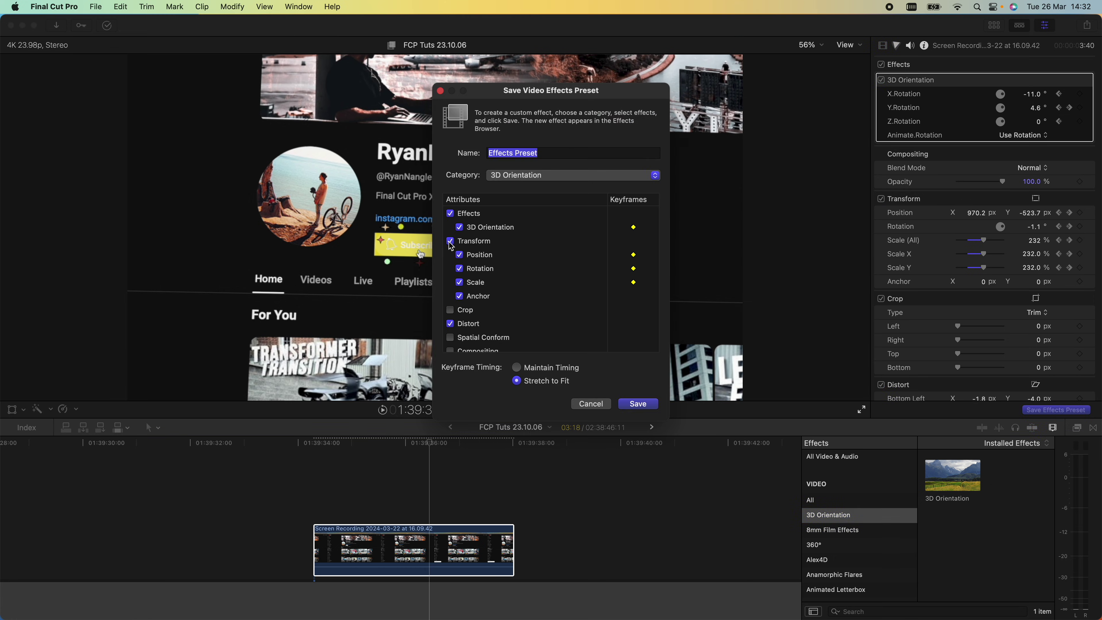
left_click(450, 242)
left_click(450, 324)
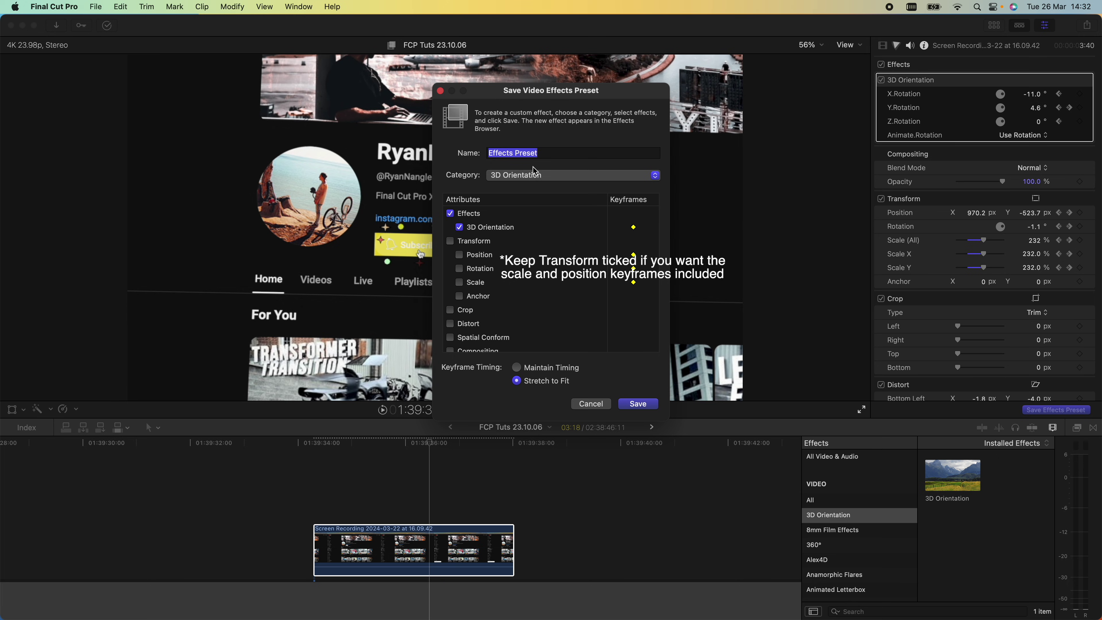
type("3D 1")
left_click(638, 404)
scroll(911, 489, "down", 1)
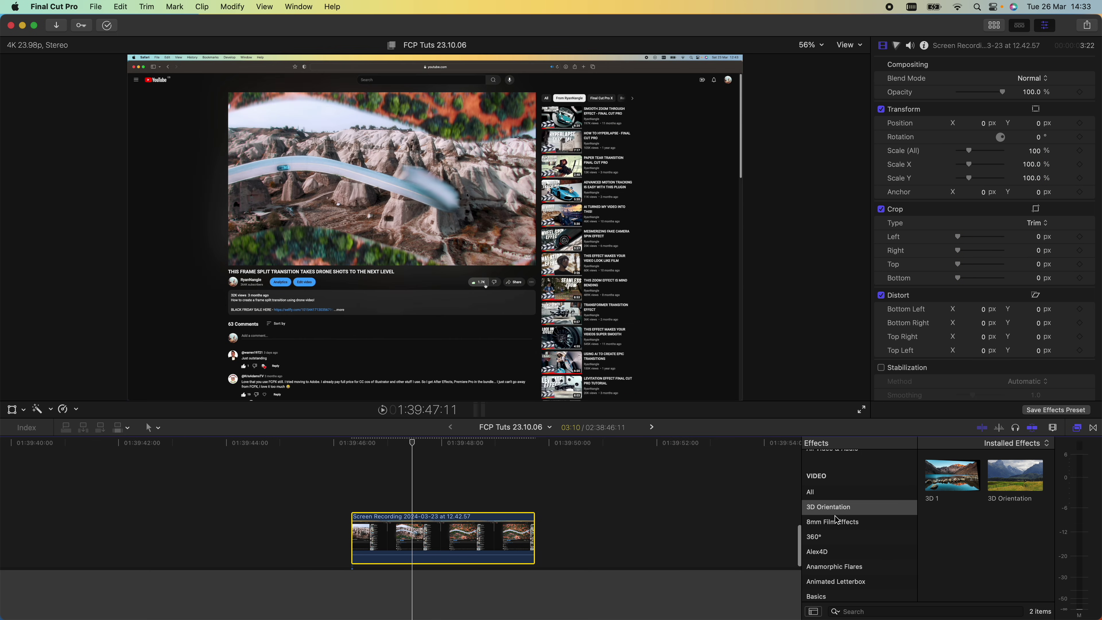
Apply 3D Orientation Custom from the RN 3D Orientation category to the clip and set Scale to −66.87
scroll(881, 538, "down", 5)
scroll(881, 538, "down", 10)
scroll(878, 538, "down", 1)
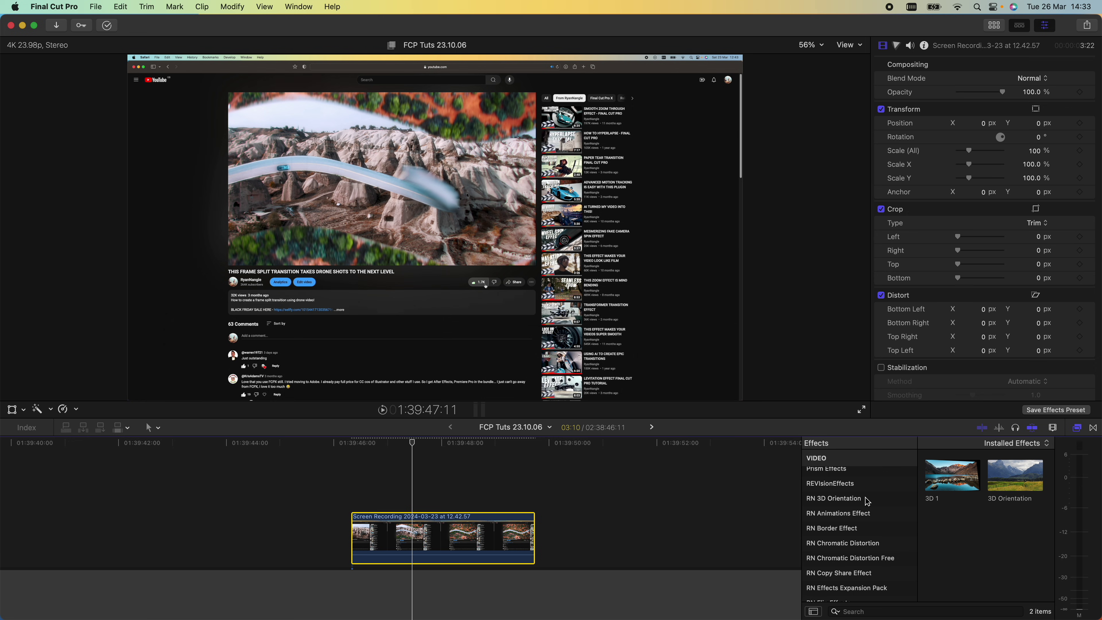
left_click(867, 499)
left_click_drag(952, 475, 434, 538)
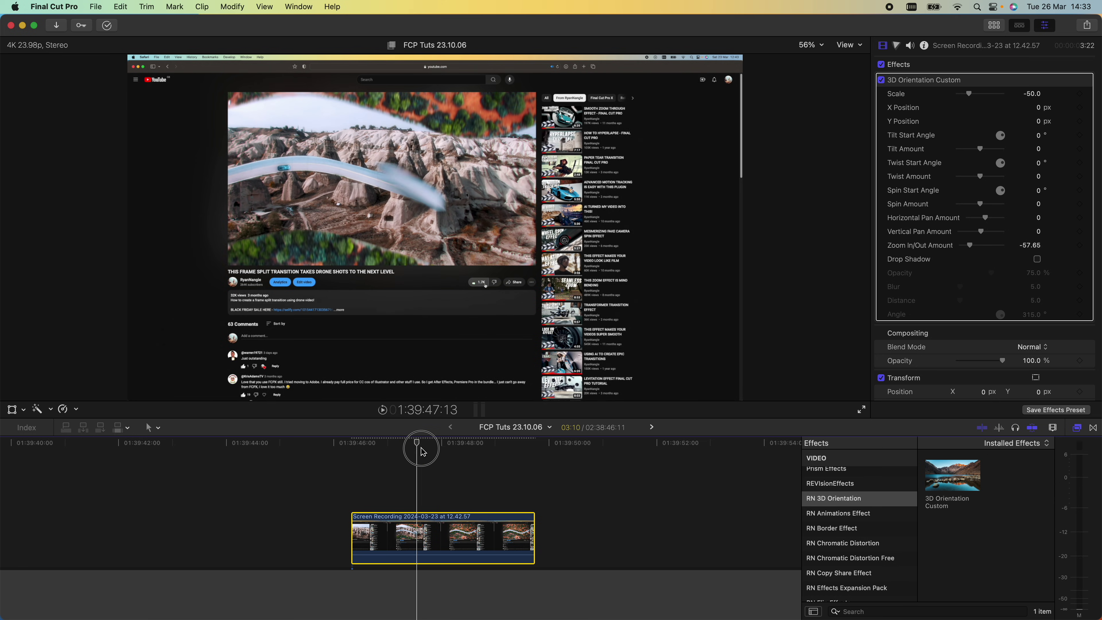
left_click_drag(970, 98, 967, 98)
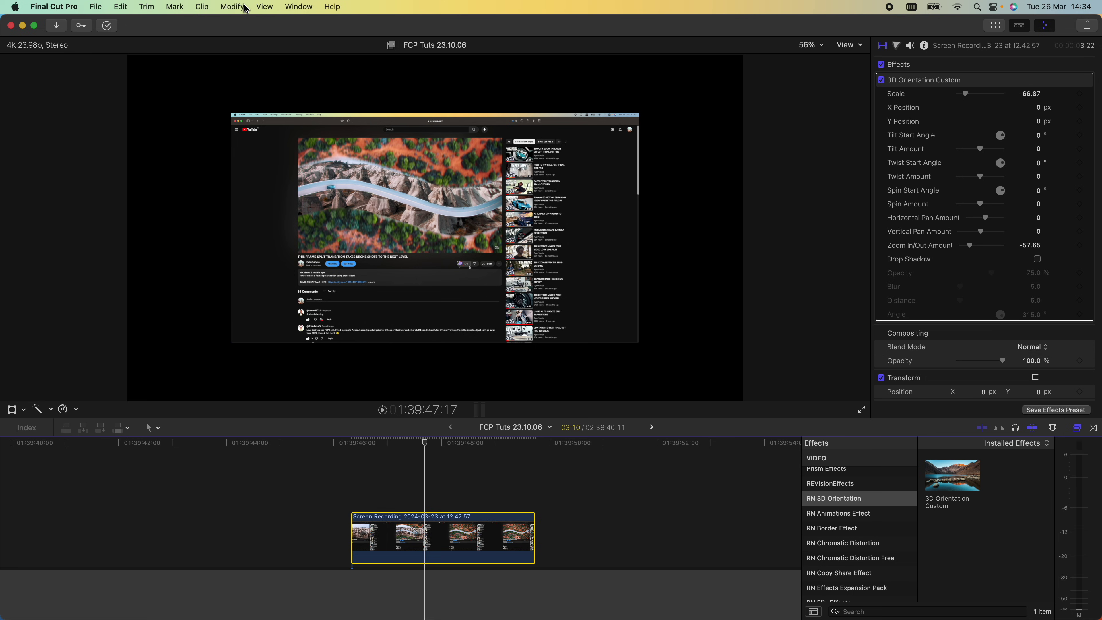
After previewing Doppler, add the Nebula dynamic background beneath the clip and reselect the clip
key("alt+super+1")
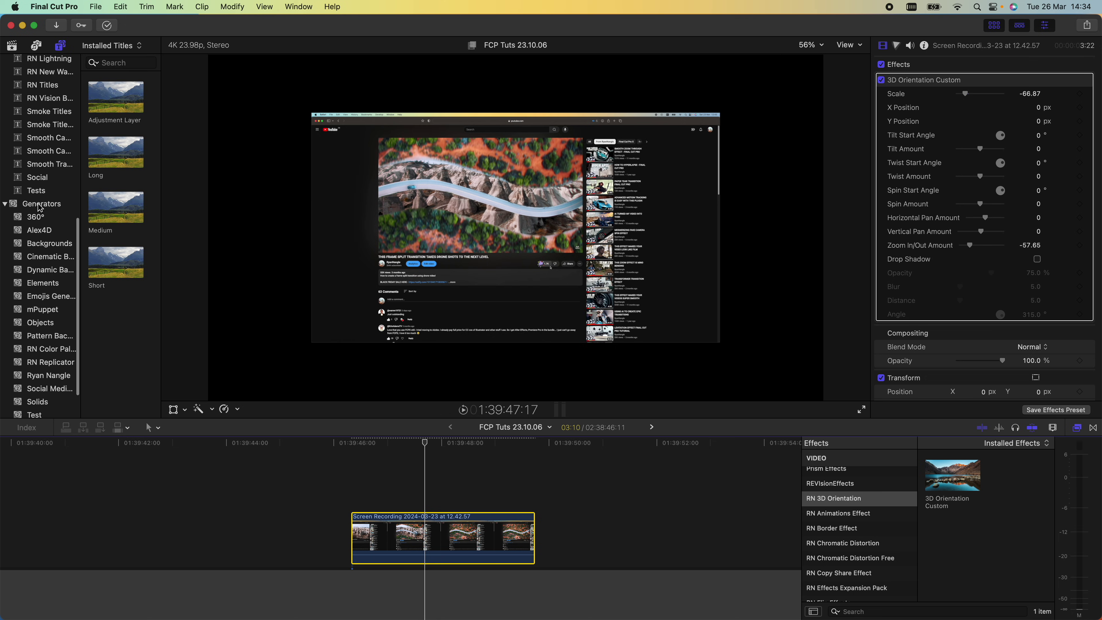
scroll(47, 216, "down", 2)
left_click(45, 226)
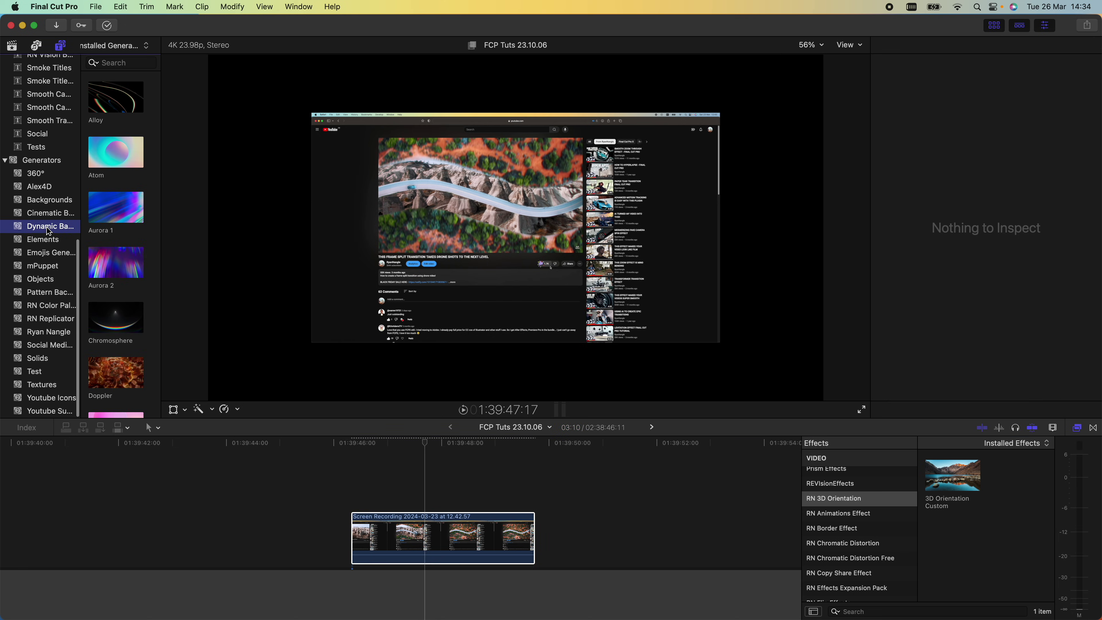
scroll(109, 230, "down", 4)
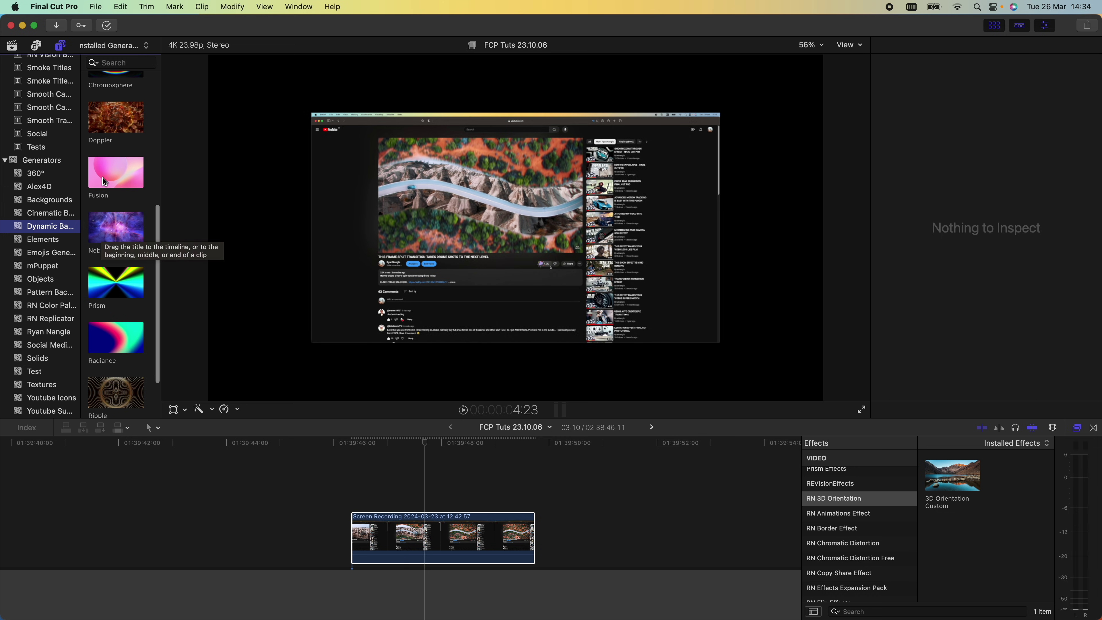
left_click(112, 117)
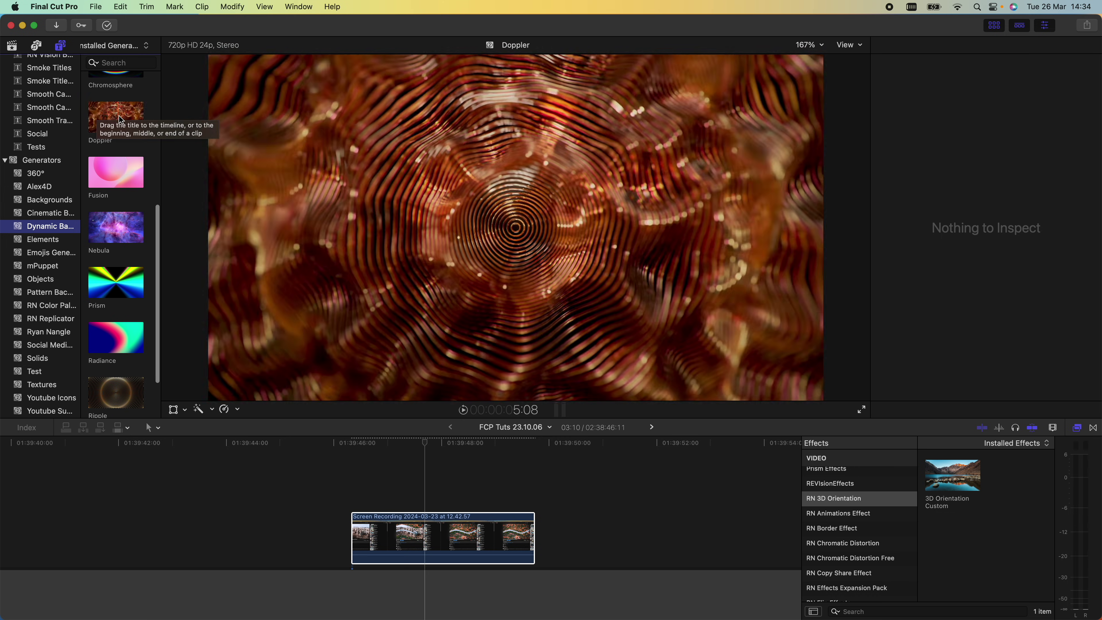
left_click(112, 231)
left_click_drag(112, 231, 351, 563)
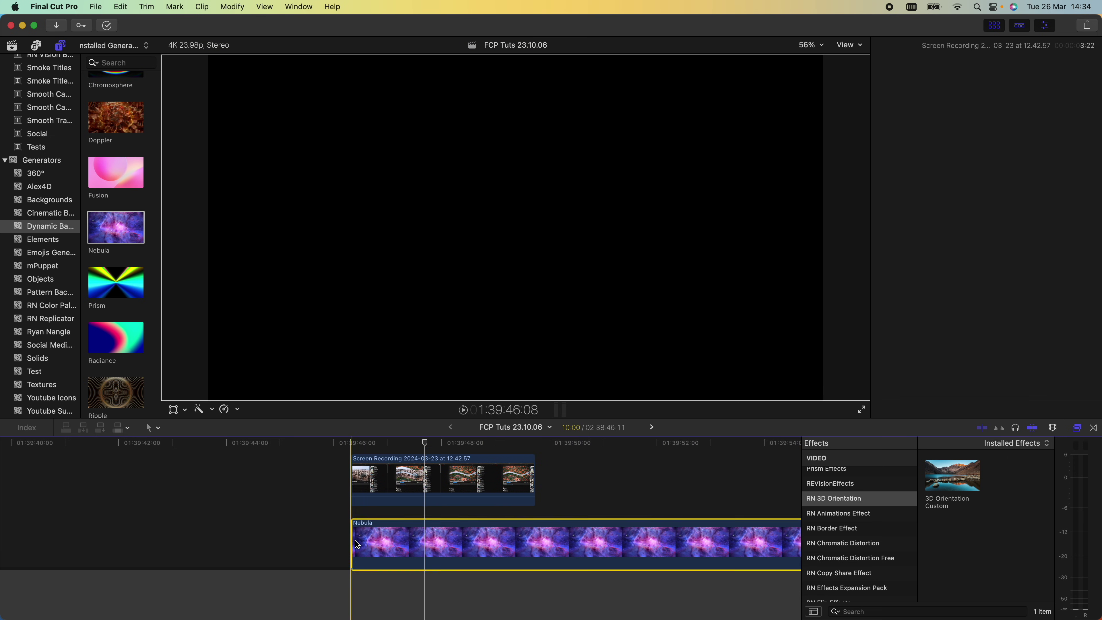
left_click(390, 526)
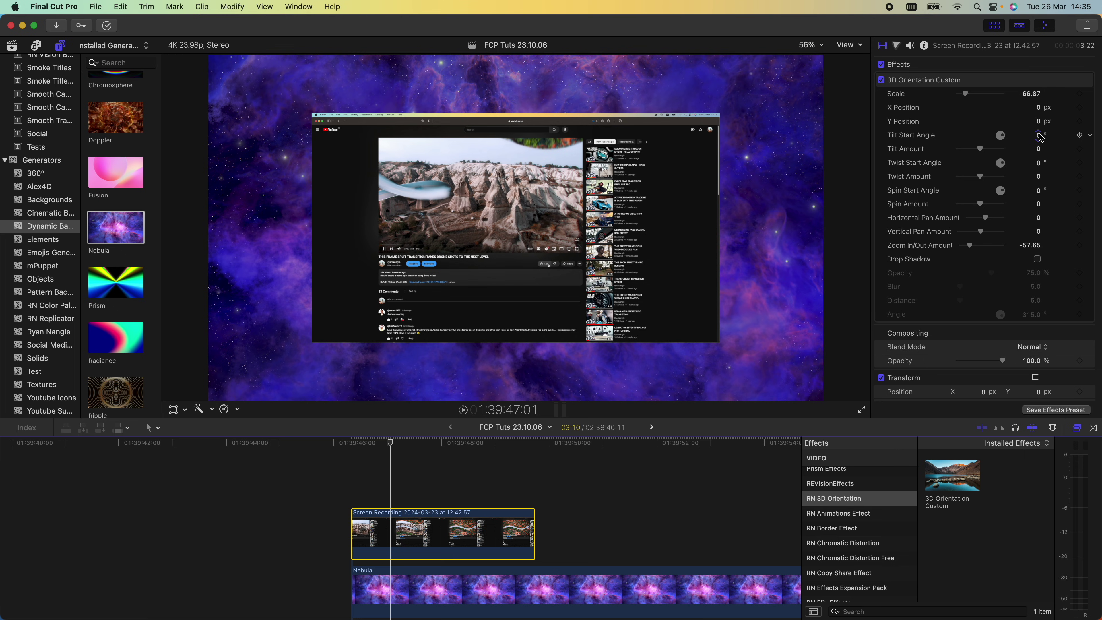
Set the Tilt Start Angle to about −12° and add a 32.42 twist, previewing the result
left_click_drag(1040, 137, 1041, 137)
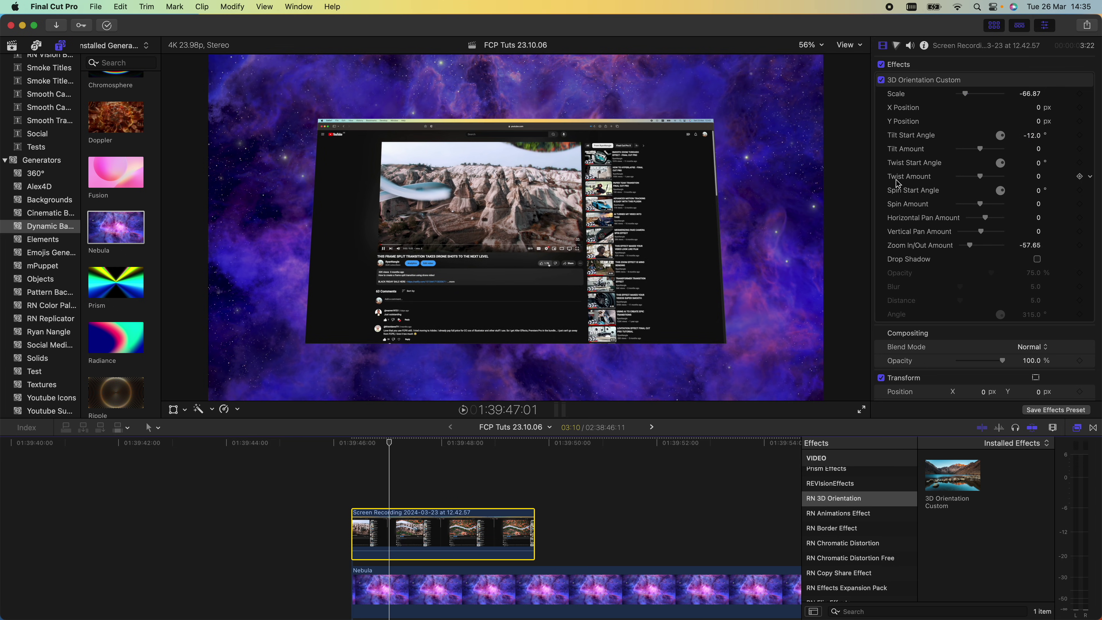
left_click_drag(982, 178, 970, 184)
key("space")
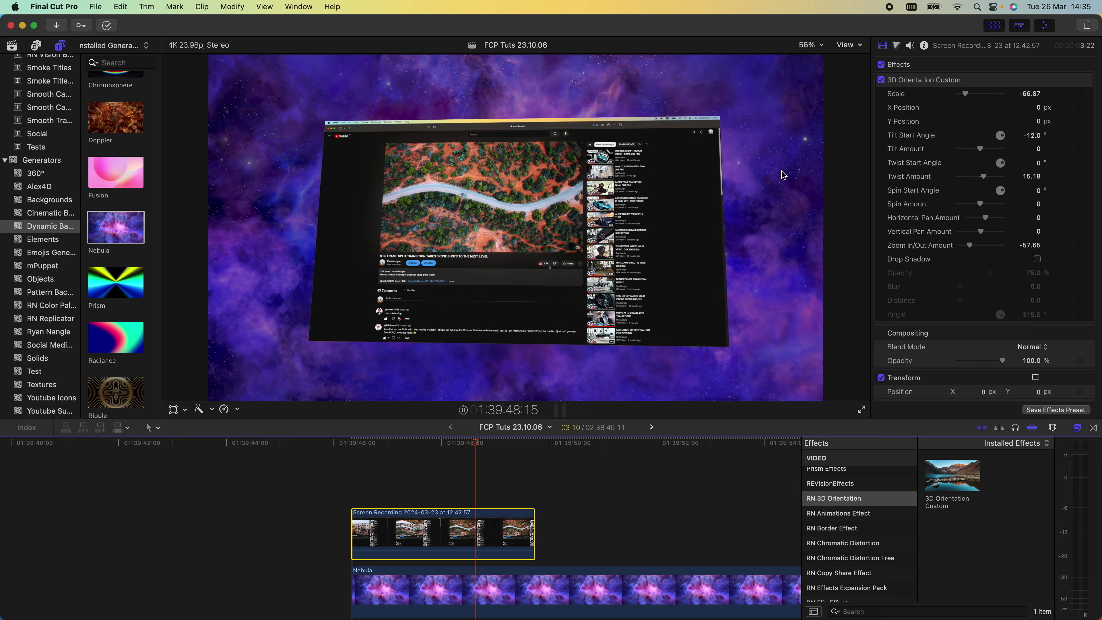
key("space")
Add a 5.1 spin and 19.96 zoom amount, then return to the clip start
left_click_drag(983, 176, 980, 206)
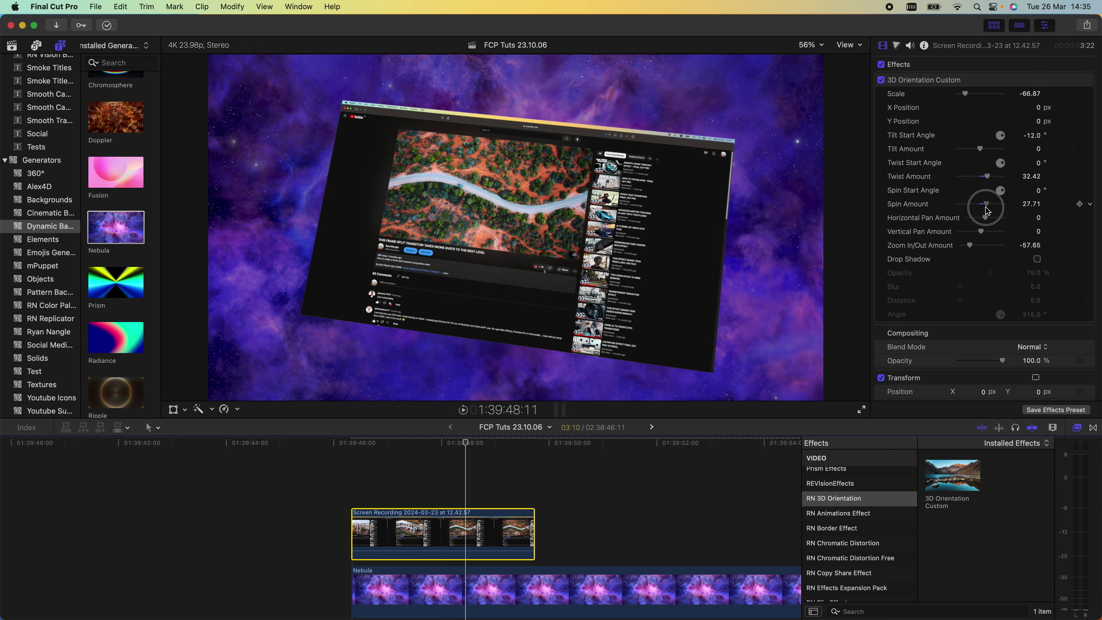
left_click_drag(970, 249, 1004, 257)
key("Up")
Enable Drop Shadow, then set the 3D Orientation scale to -42.13 and horizontal pan to 64.25
left_click(1037, 259)
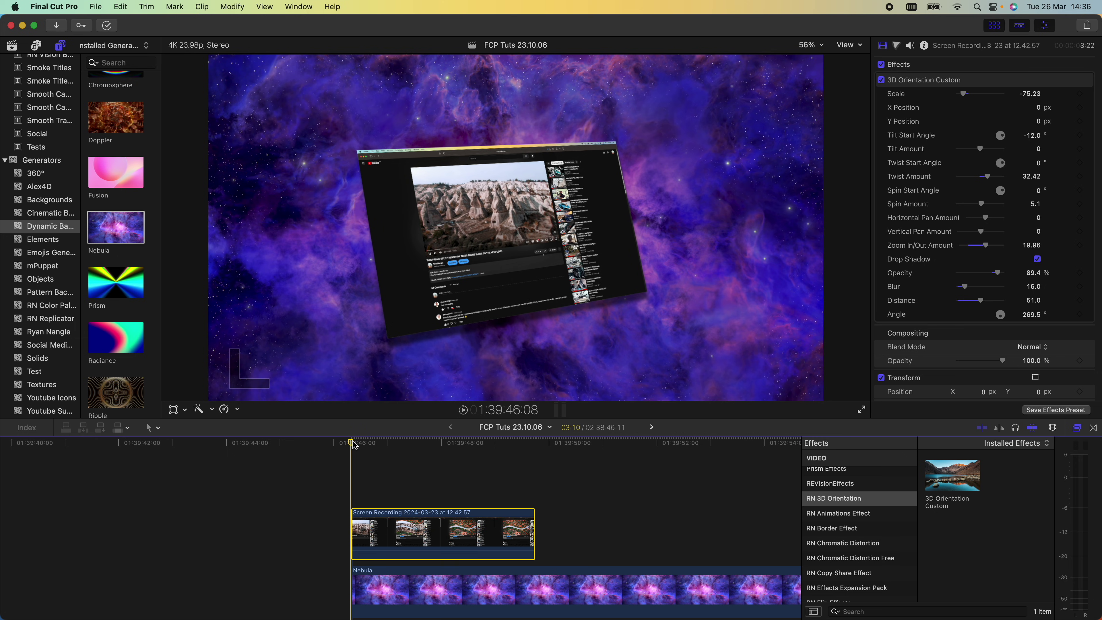
key("space")
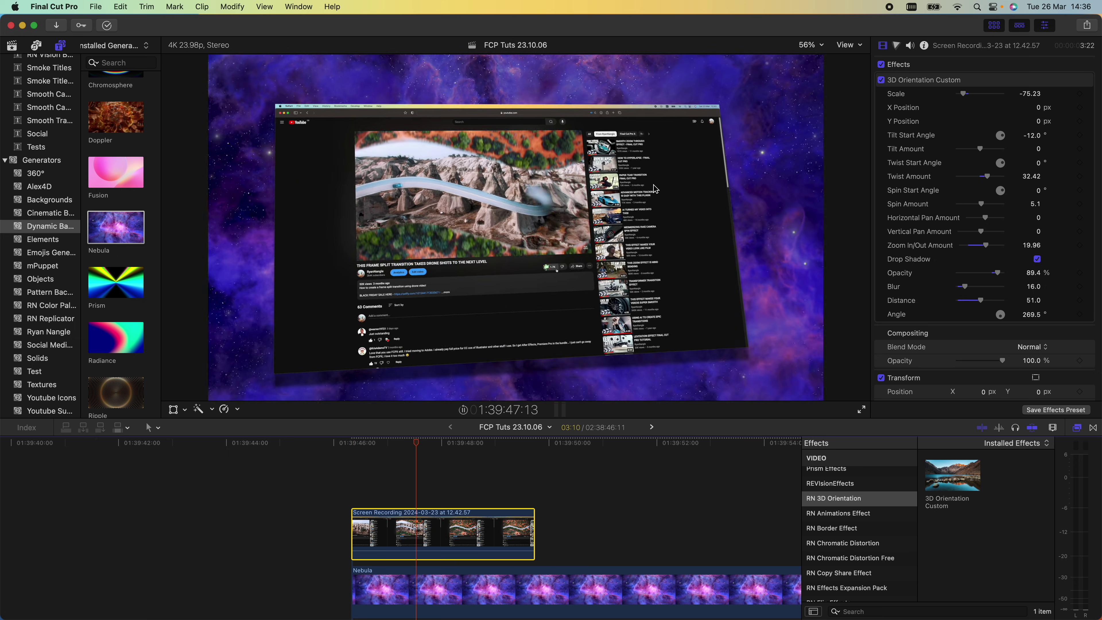
left_click(970, 95)
left_click_drag(969, 95, 973, 94)
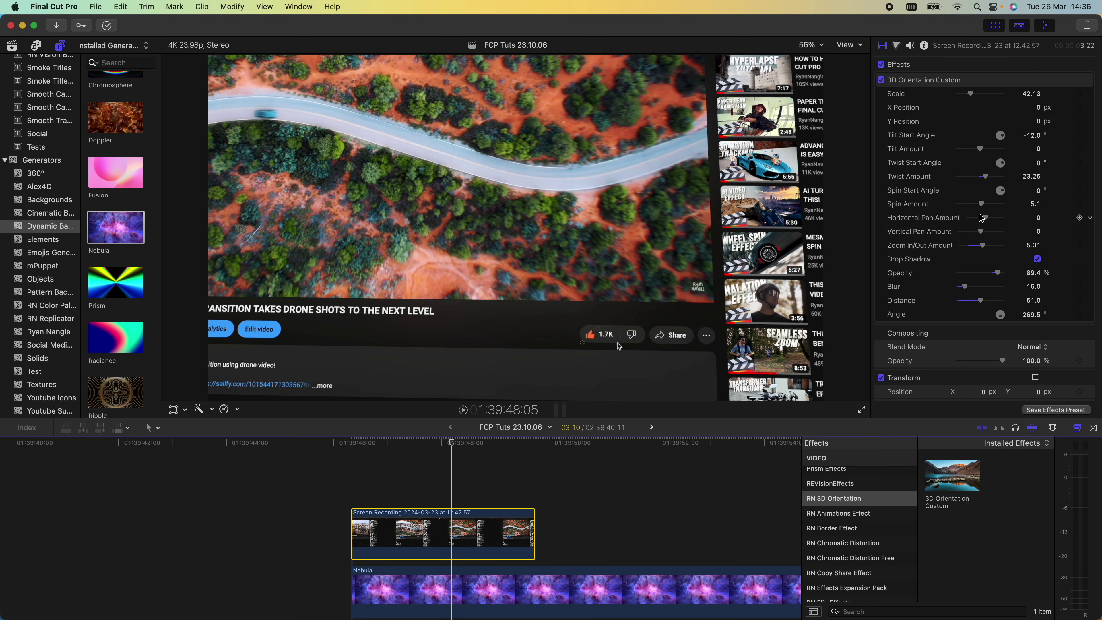
left_click_drag(987, 222, 998, 223)
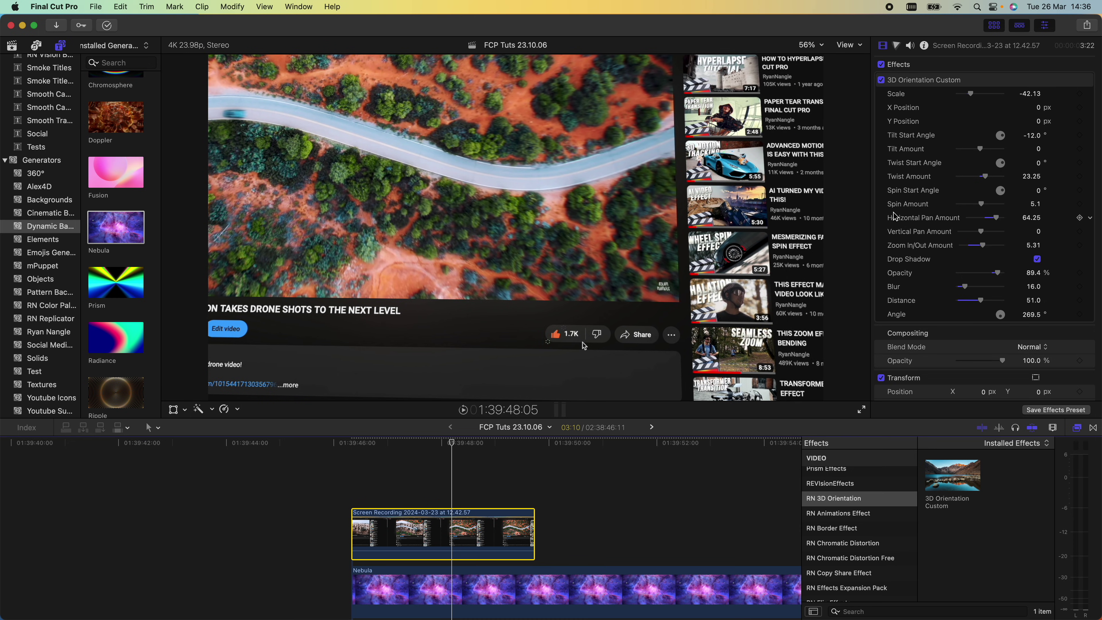